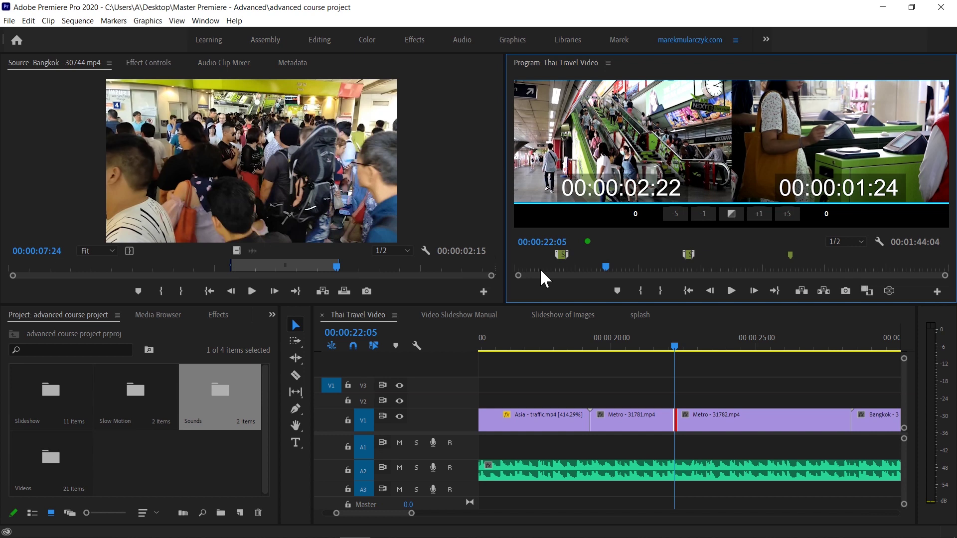
Put the playhead at 18:20, deselect the Metro edit point, and show the Buddha and Asia clips
{"action": "left_click", "coordinate": [577, 342]}
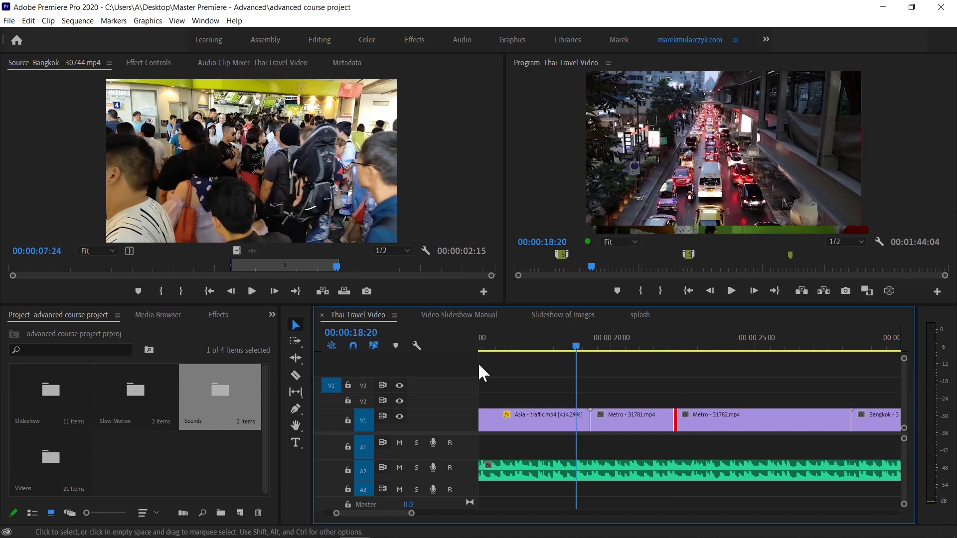
{"action": "left_click", "coordinate": [561, 361]}
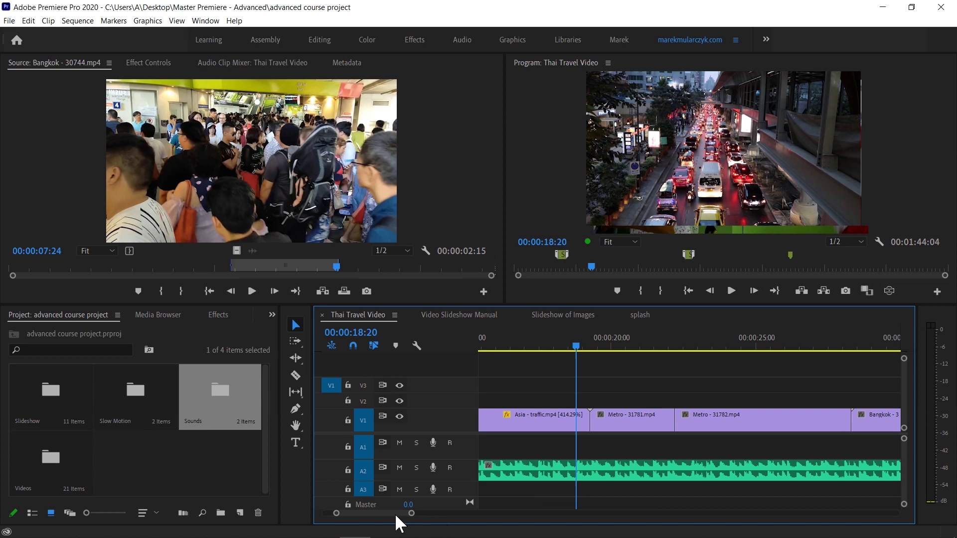
{"action": "scroll", "coordinate": [385, 511], "scroll_direction": "up", "scroll_amount": 2}
{"action": "scroll", "coordinate": [384, 511], "scroll_direction": "up", "scroll_amount": 2}
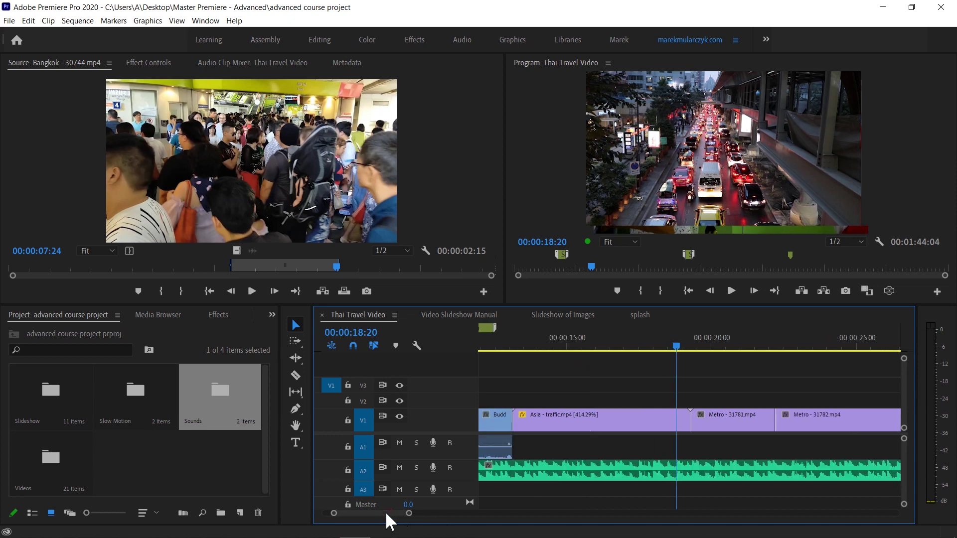
Delete the sped-up Asia traffic clip and load Asia - traffic.mp4 from the Videos bin into the Source monitor
{"action": "left_click", "coordinate": [618, 422]}
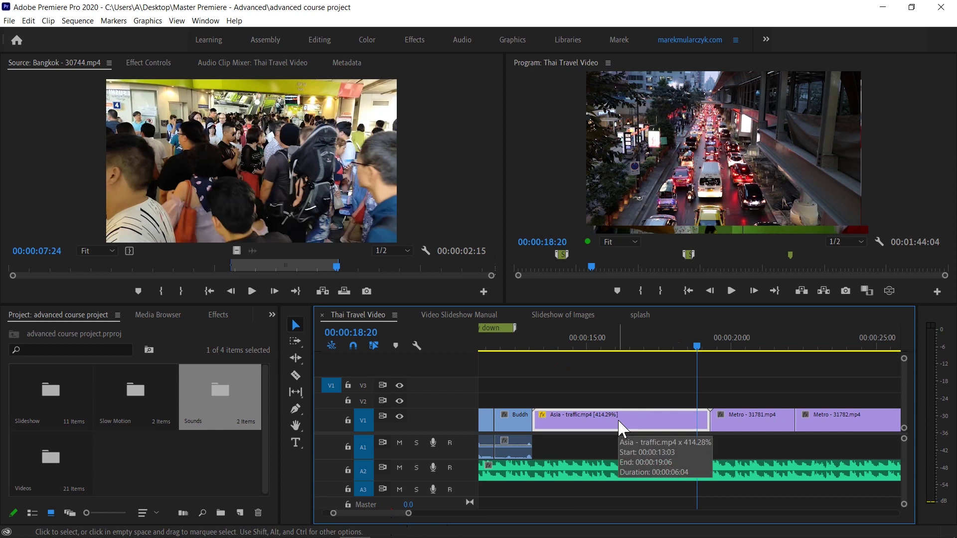
{"action": "key", "text": "Delete"}
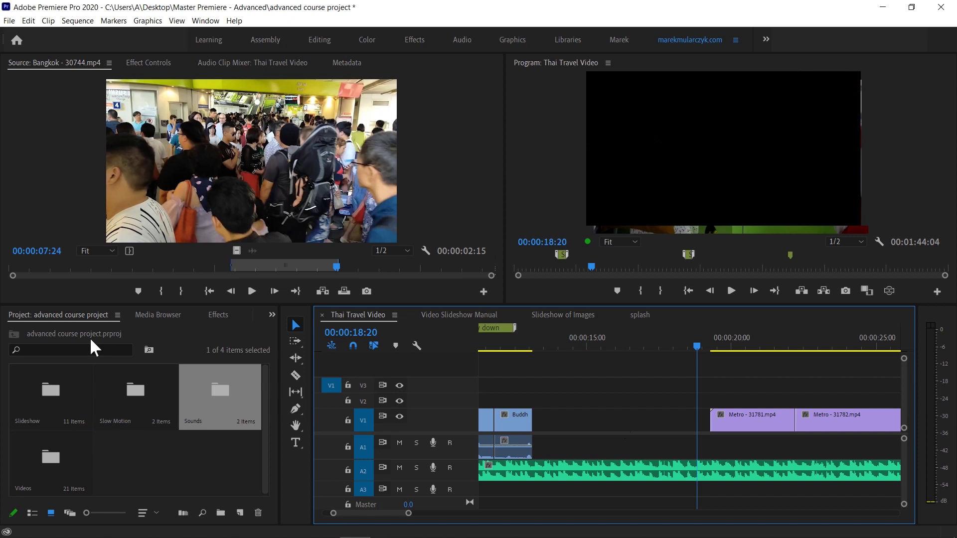
{"action": "left_click", "coordinate": [89, 315]}
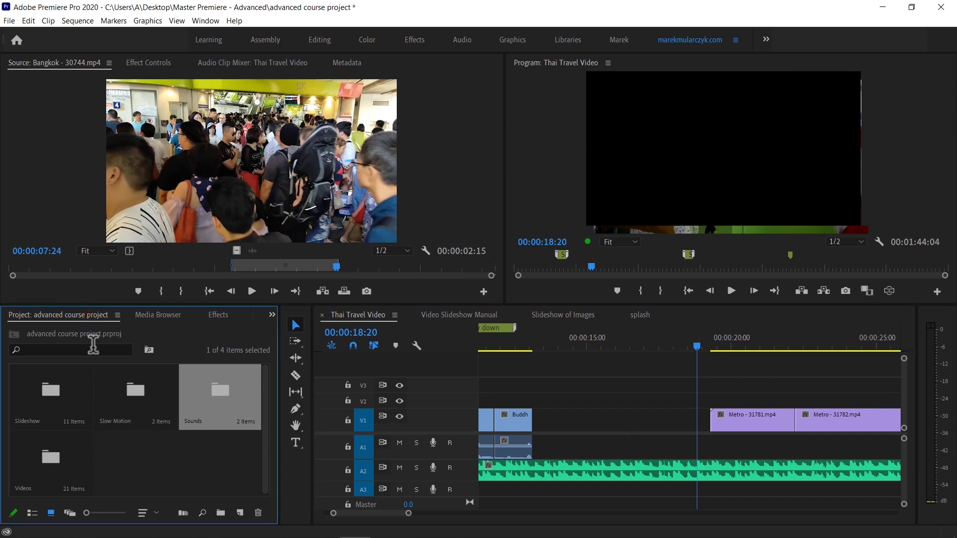
{"action": "double_click", "coordinate": [43, 457]}
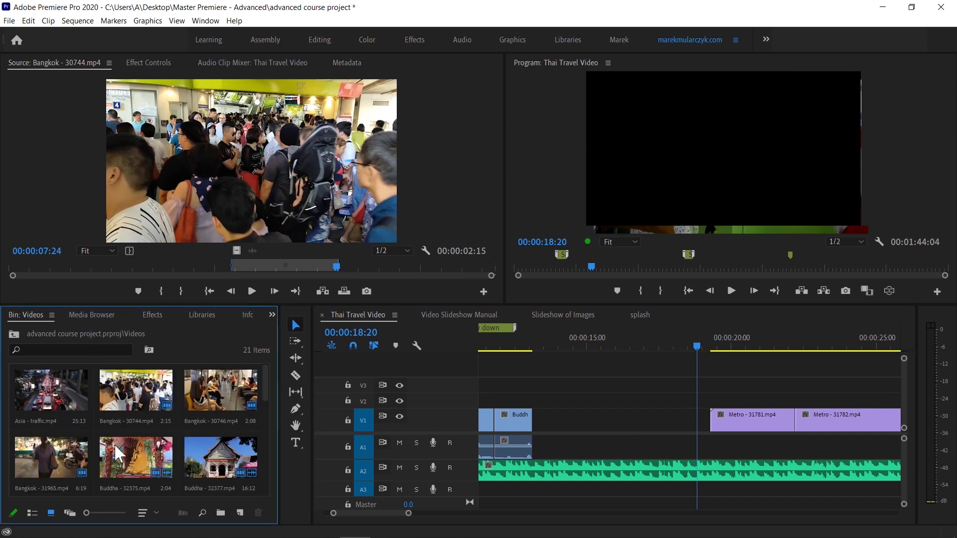
{"action": "double_click", "coordinate": [52, 393]}
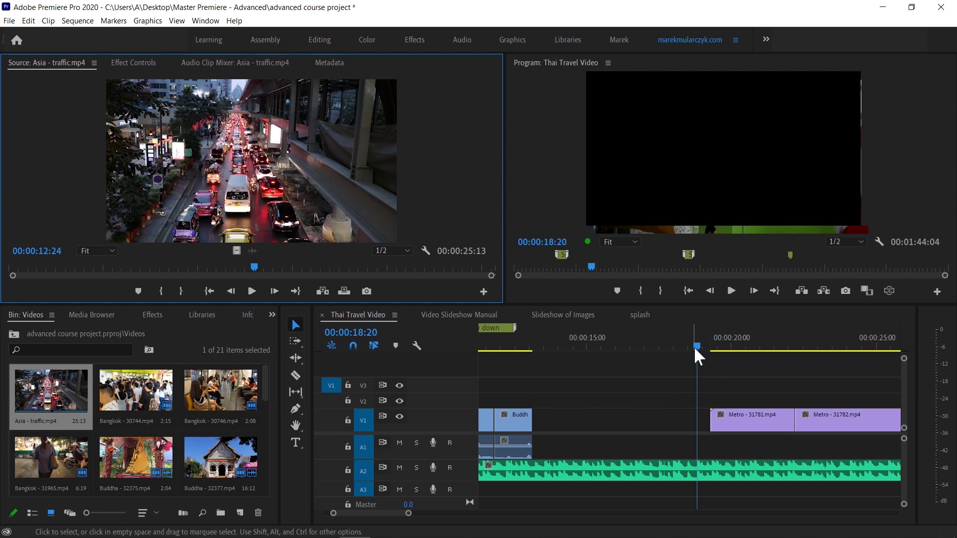
Set the sequence In point at 13:03 and the Out point at 19:07
{"action": "left_click_drag", "start_coordinate": [696, 343], "coordinate": [539, 344]}
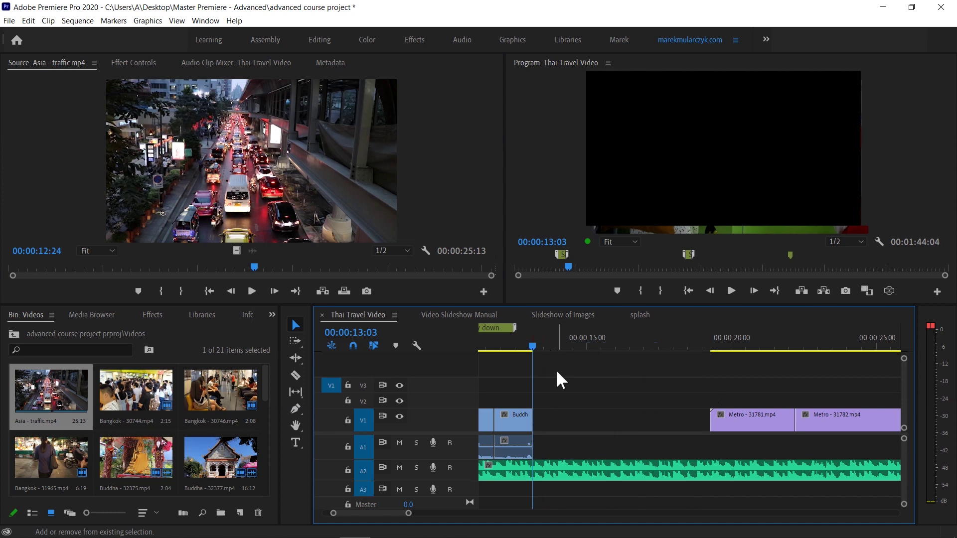
{"action": "key", "text": "i"}
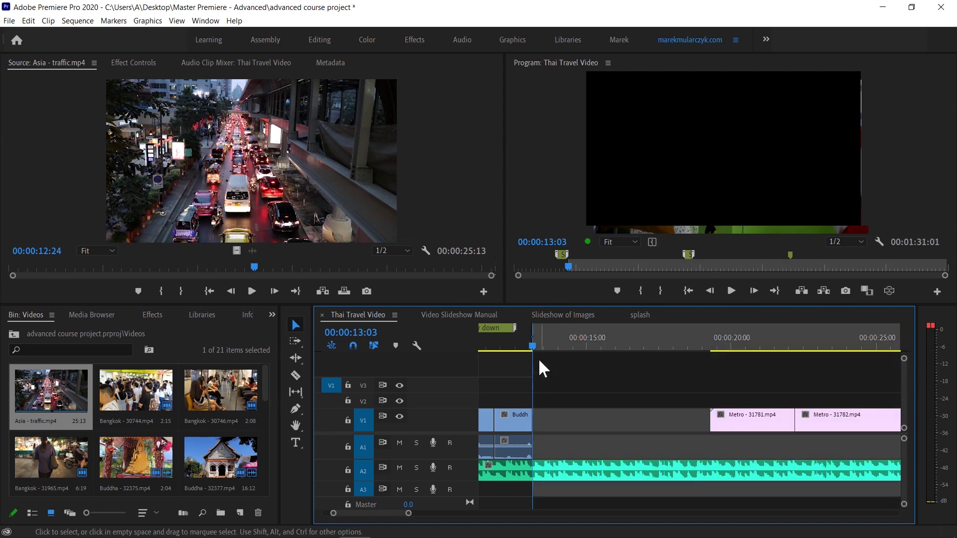
{"action": "right_click", "coordinate": [531, 343]}
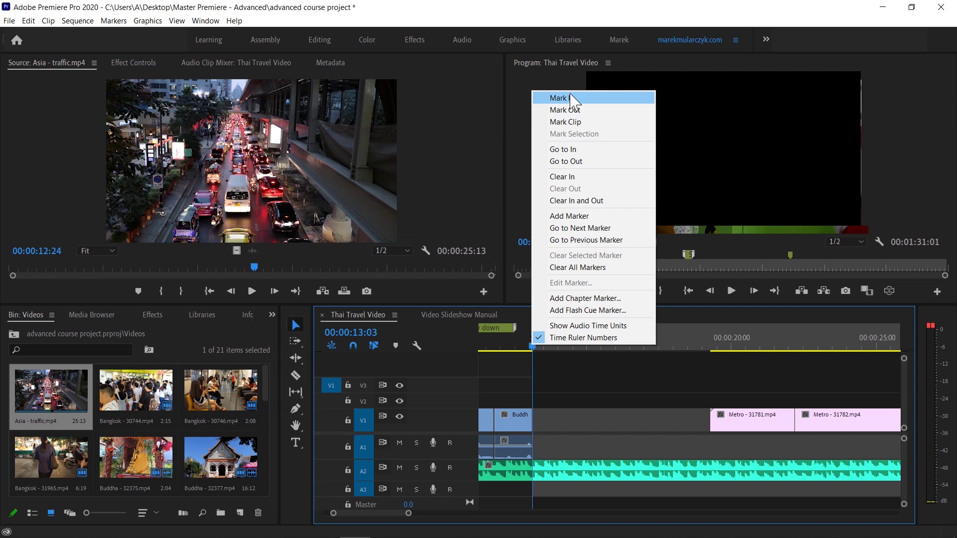
{"action": "key", "text": "Escape"}
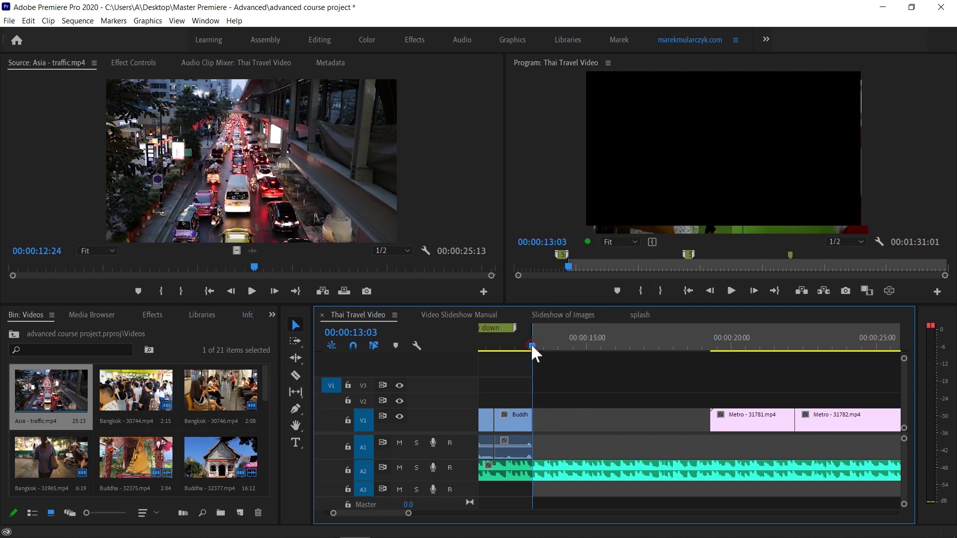
{"action": "key", "text": "space"}
{"action": "key", "text": "shift"}
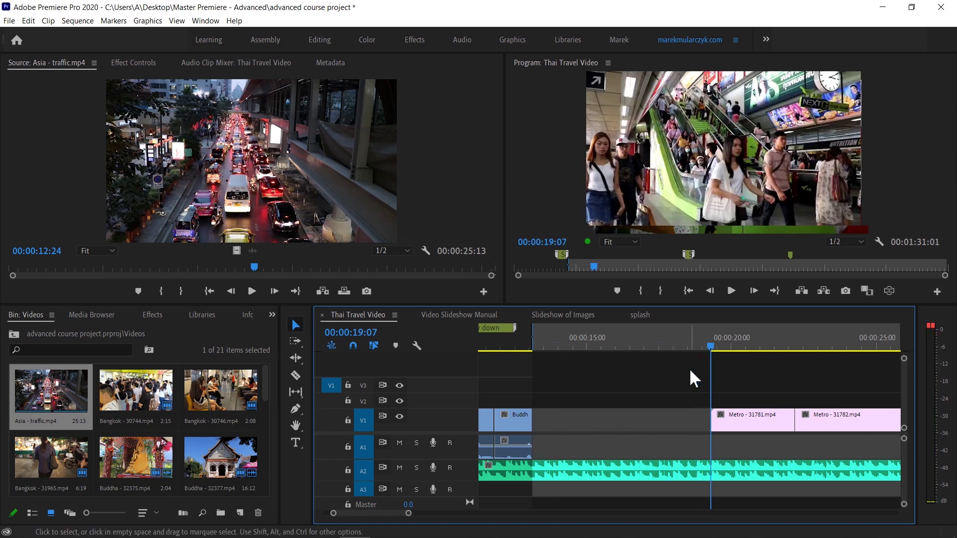
{"action": "key", "text": "o"}
{"action": "left_click", "coordinate": [595, 359]}
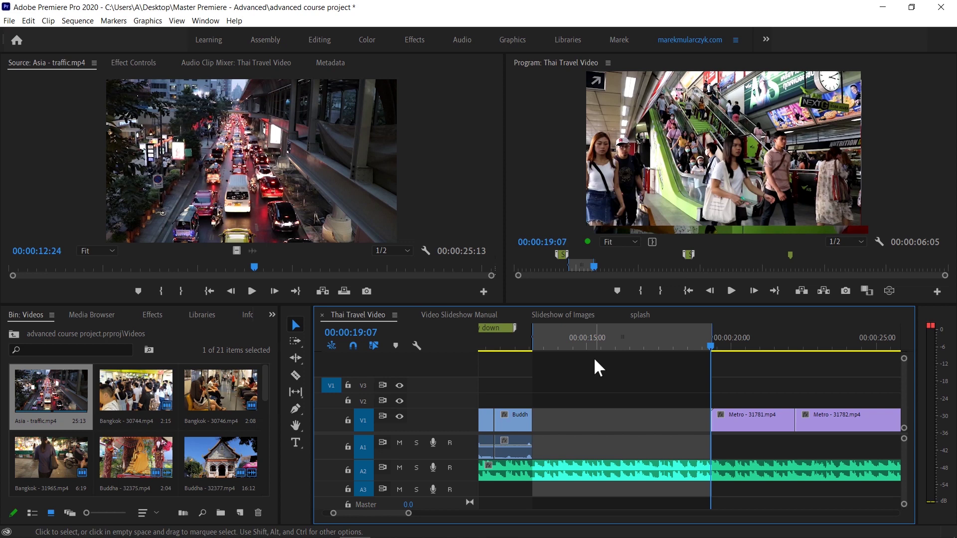
Step through the edit points with the Up/Down arrow keys to confirm the 19:07 Out point
{"action": "key", "text": "Up"}
{"action": "key", "text": "Up"}
{"action": "key", "text": "Up"}
{"action": "key", "text": "Down"}
{"action": "key", "text": "Down"}
{"action": "key", "text": "Down"}
{"action": "key", "text": "Down"}
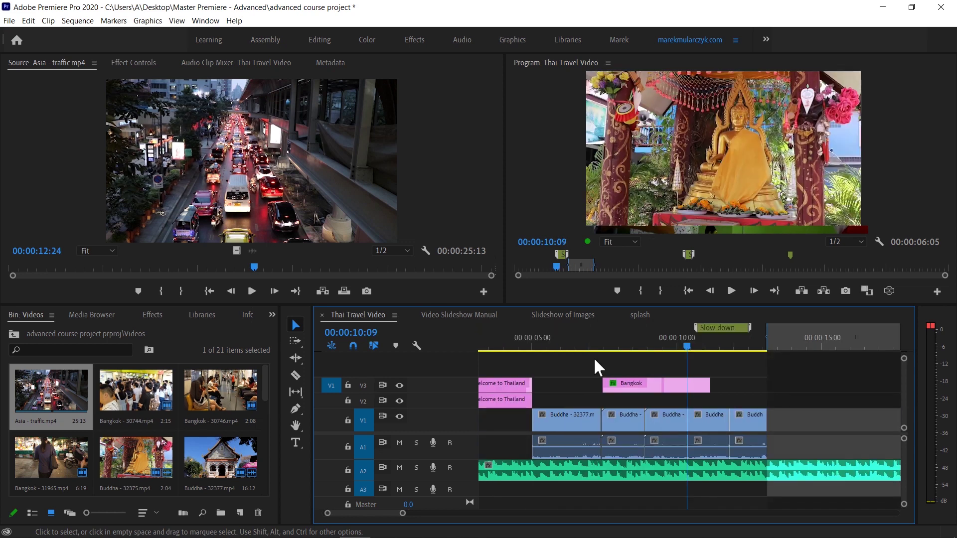
{"action": "key", "text": "Down"}
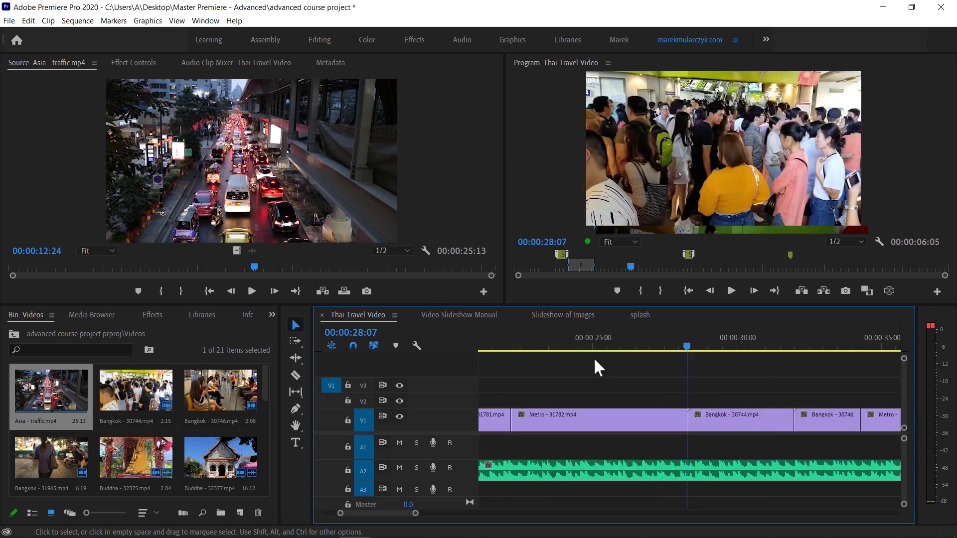
{"action": "key", "text": "Up"}
{"action": "key", "text": "Up"}
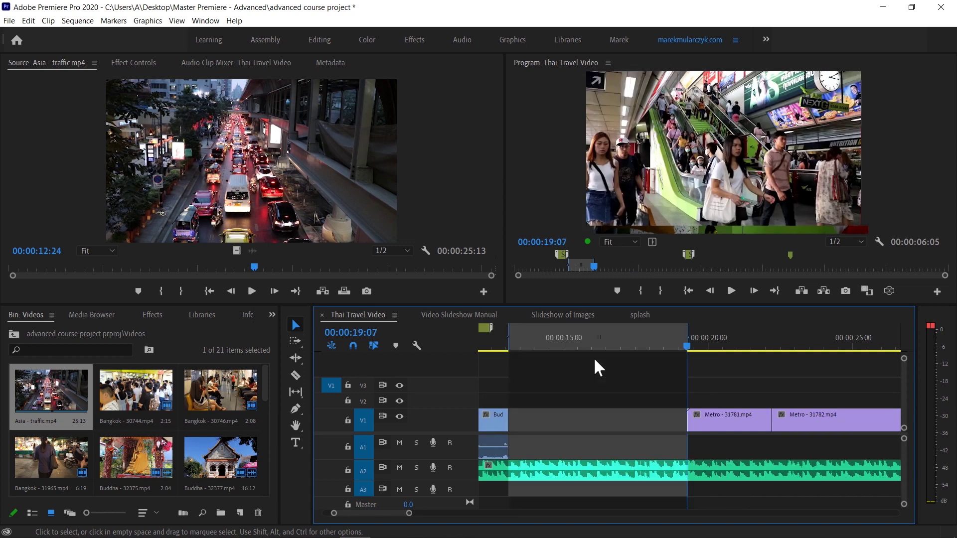
{"action": "key", "text": "Up"}
{"action": "key", "text": "Down"}
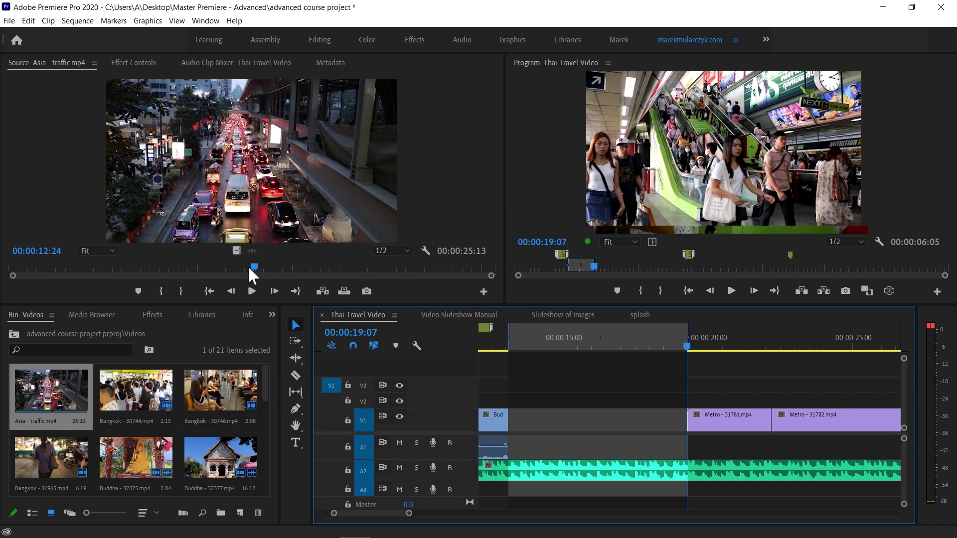
Set the traffic clip's source In point at 00:00:01:21 and patch its video to V1
{"action": "left_click_drag", "start_coordinate": [241, 260], "coordinate": [11, 256]}
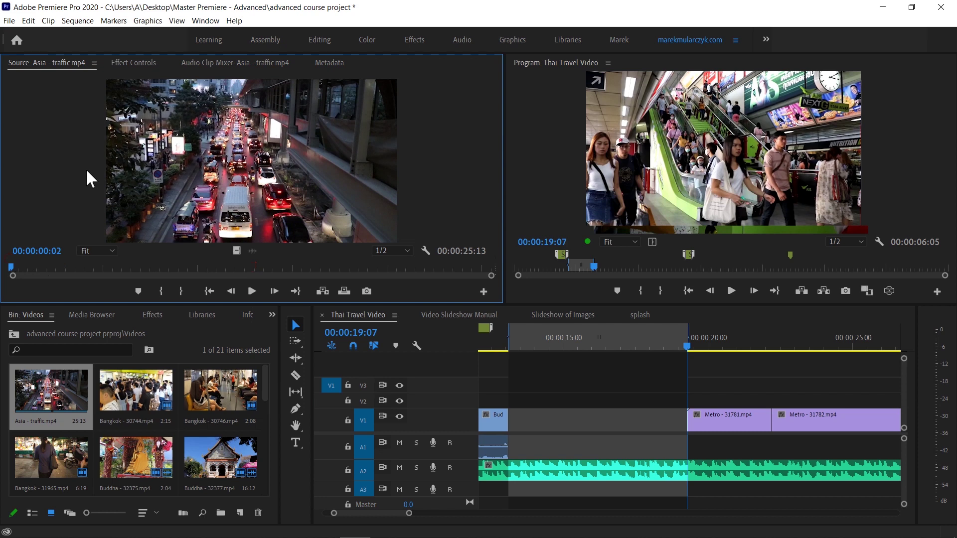
{"action": "key", "text": "space"}
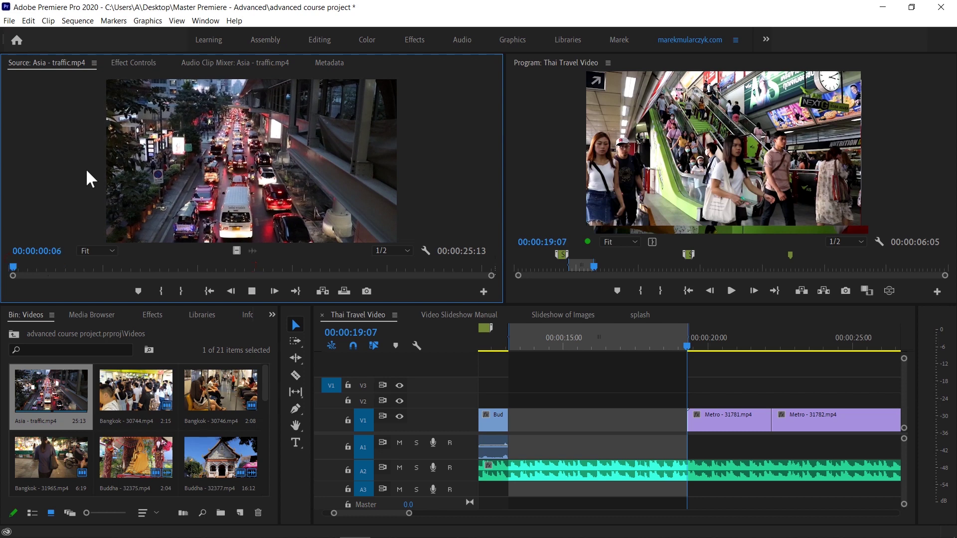
{"action": "key", "text": "space"}
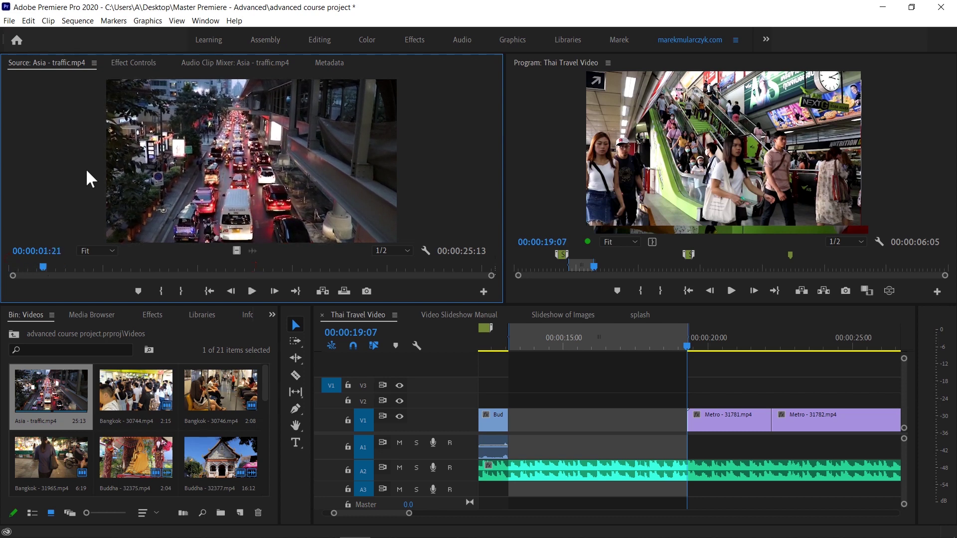
{"action": "key", "text": "i"}
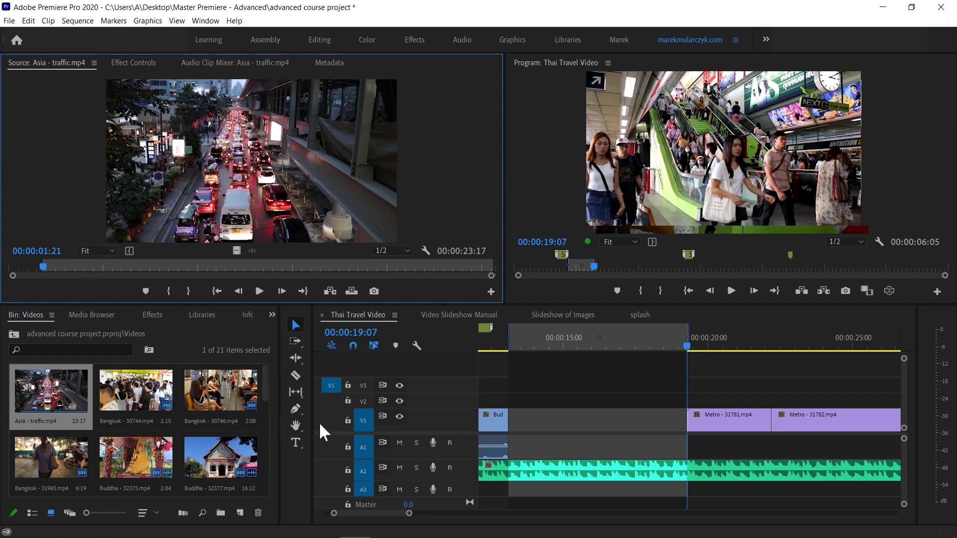
{"action": "left_click_drag", "start_coordinate": [327, 383], "coordinate": [328, 415]}
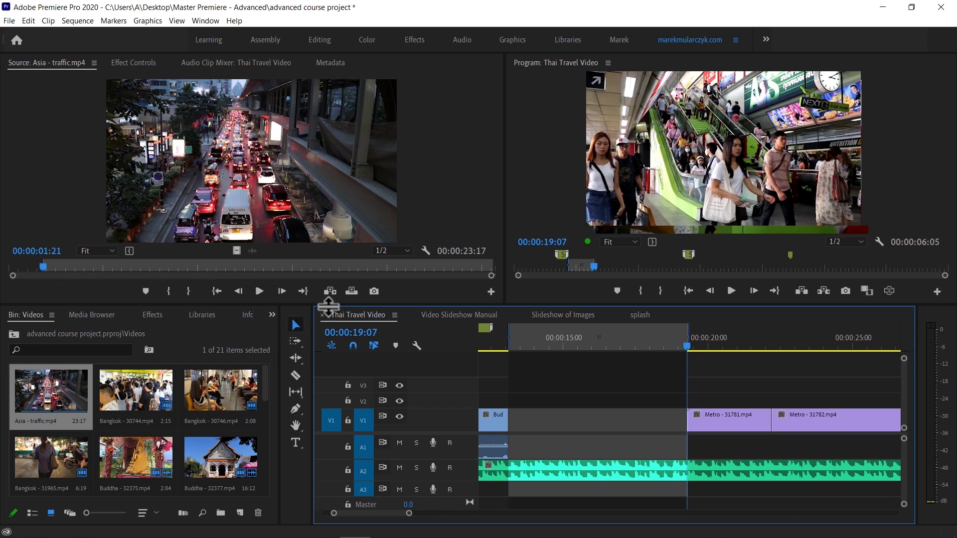
Overwrite the traffic clip into the 13:03–19:07 gap on V1 and play it back
{"action": "left_click", "coordinate": [352, 291]}
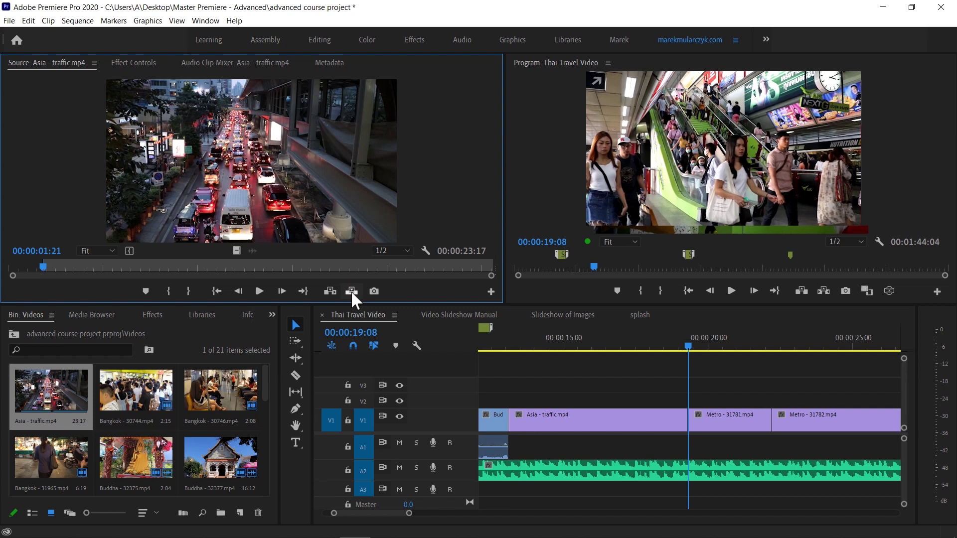
{"action": "left_click_drag", "start_coordinate": [499, 342], "coordinate": [506, 343]}
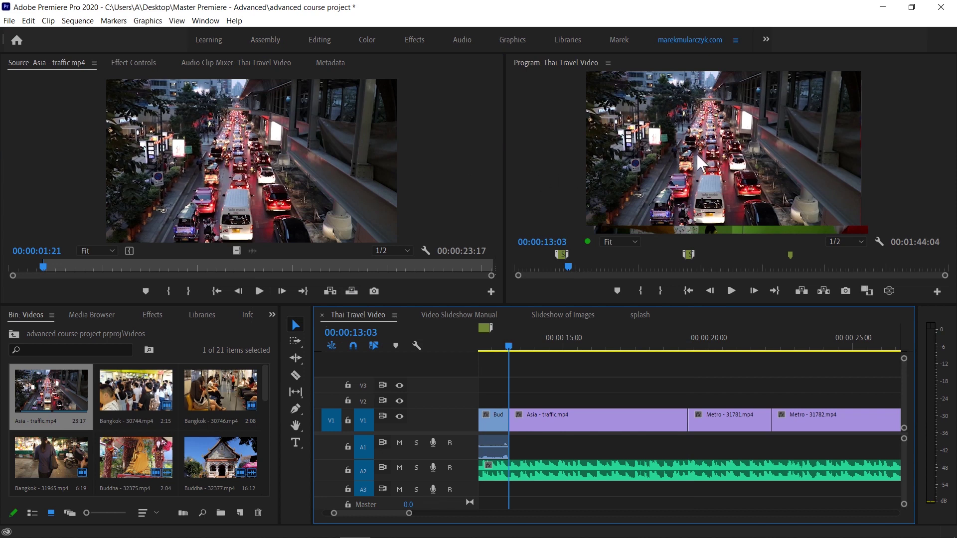
{"action": "left_click_drag", "start_coordinate": [509, 344], "coordinate": [627, 352]}
{"action": "left_click", "coordinate": [642, 352]}
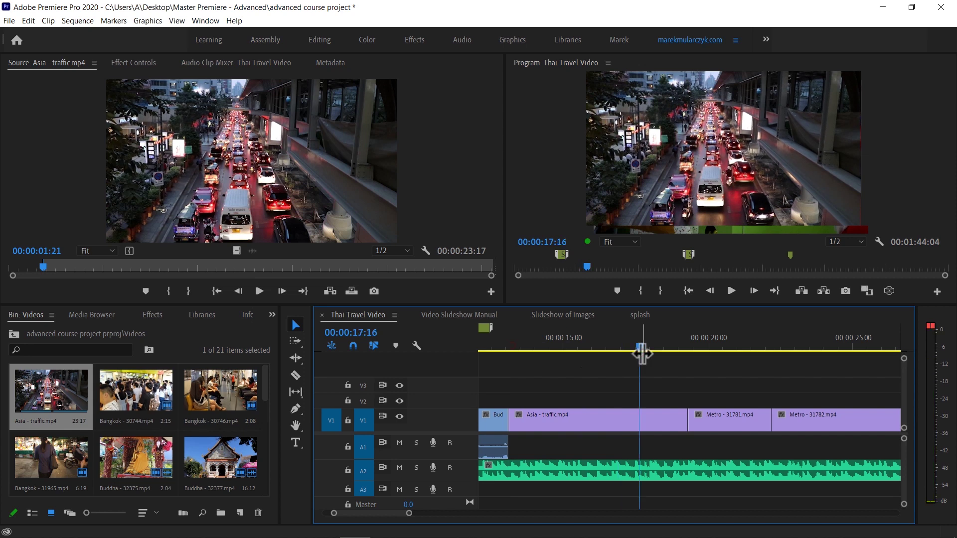
{"action": "left_click", "coordinate": [547, 349]}
{"action": "key", "text": "space"}
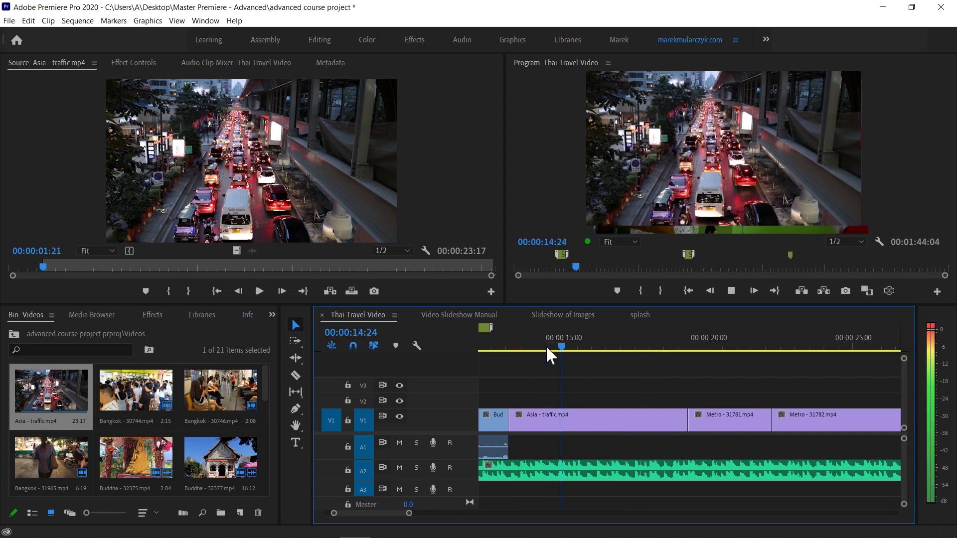
{"action": "key", "text": "space"}
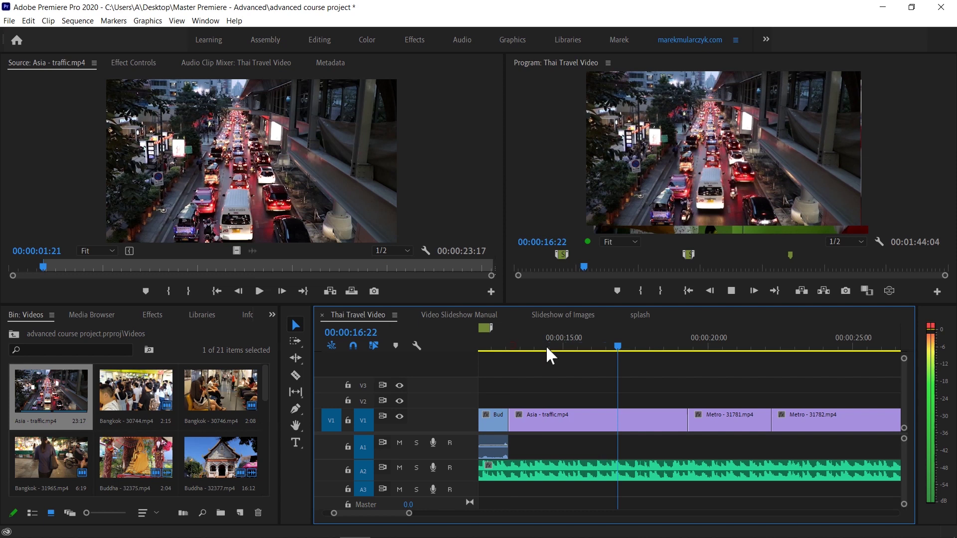
Lift the placed traffic clip out of the gap and set the source Out point at 00:00:17:18
{"action": "key", "text": "x"}
{"action": "key", "text": "semicolon"}
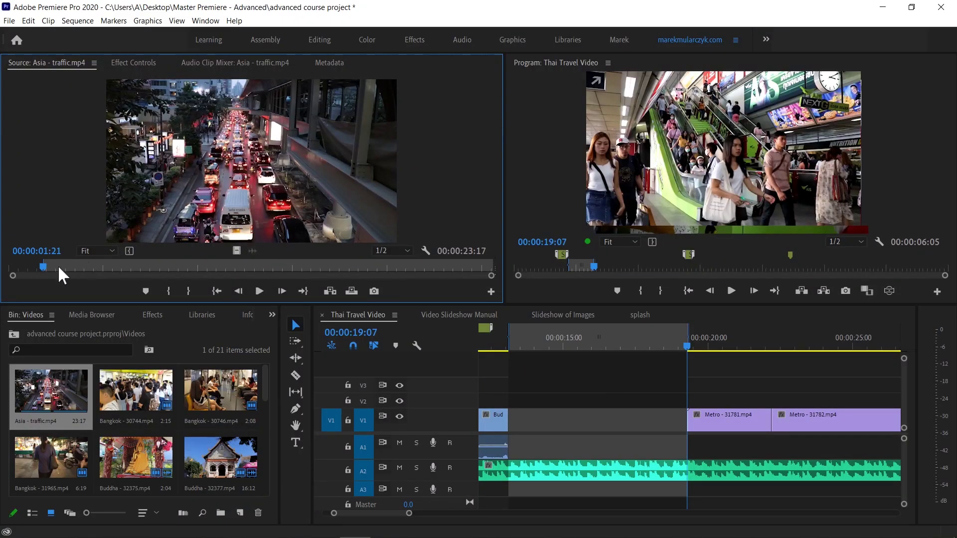
{"action": "left_click_drag", "start_coordinate": [46, 265], "coordinate": [49, 266]}
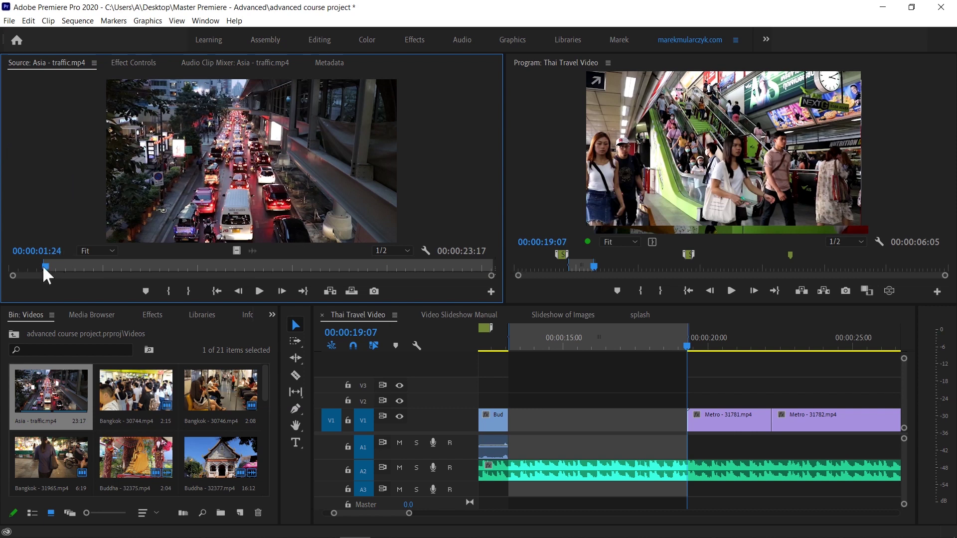
{"action": "left_click_drag", "start_coordinate": [43, 265], "coordinate": [343, 271]}
{"action": "key", "text": "o"}
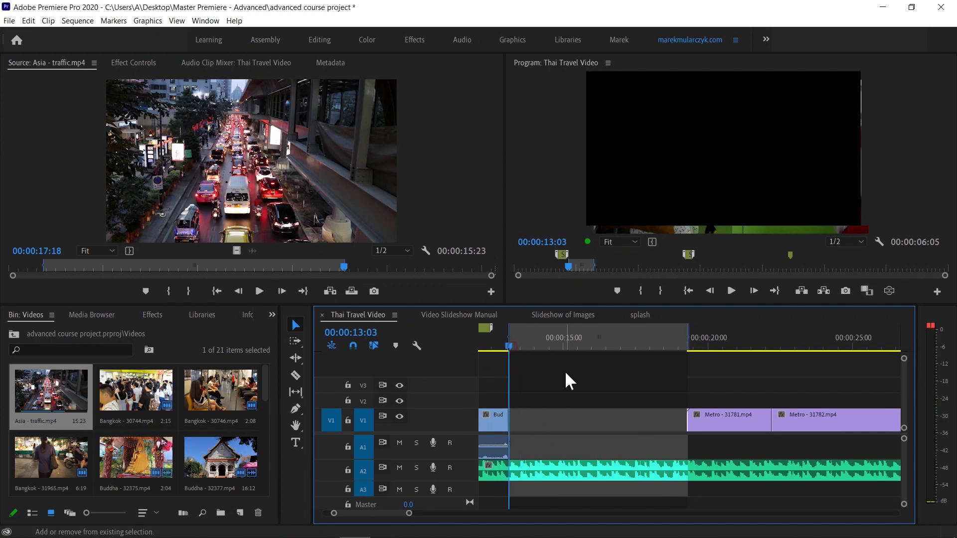
Overwrite the traffic range using Change Clip Speed (Fit to Fill), then undo it
{"action": "left_click", "coordinate": [326, 291]}
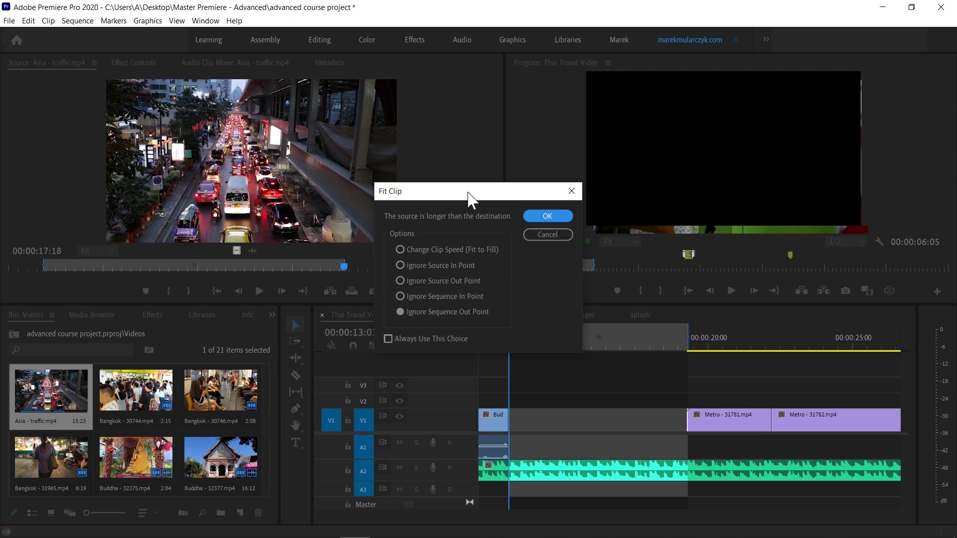
{"action": "left_click", "coordinate": [443, 250]}
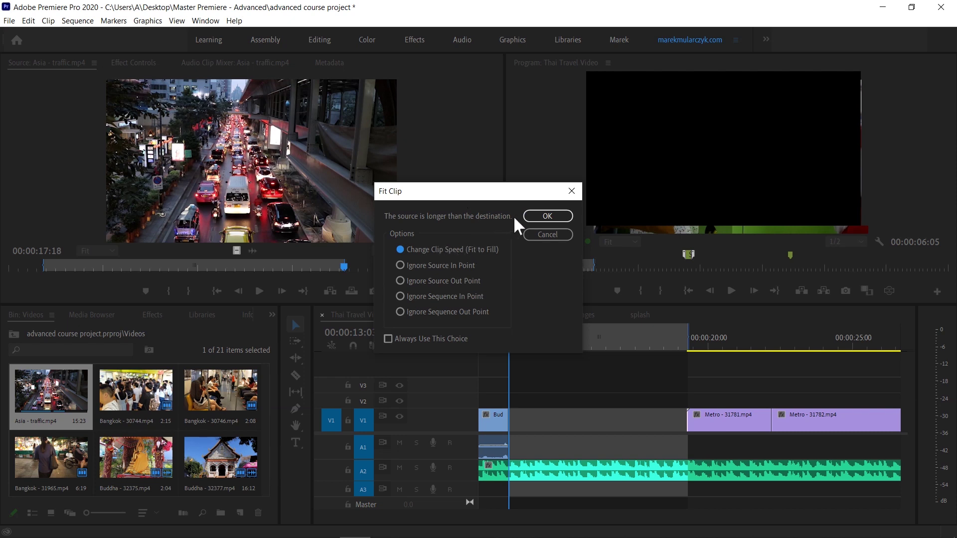
{"action": "left_click", "coordinate": [545, 215]}
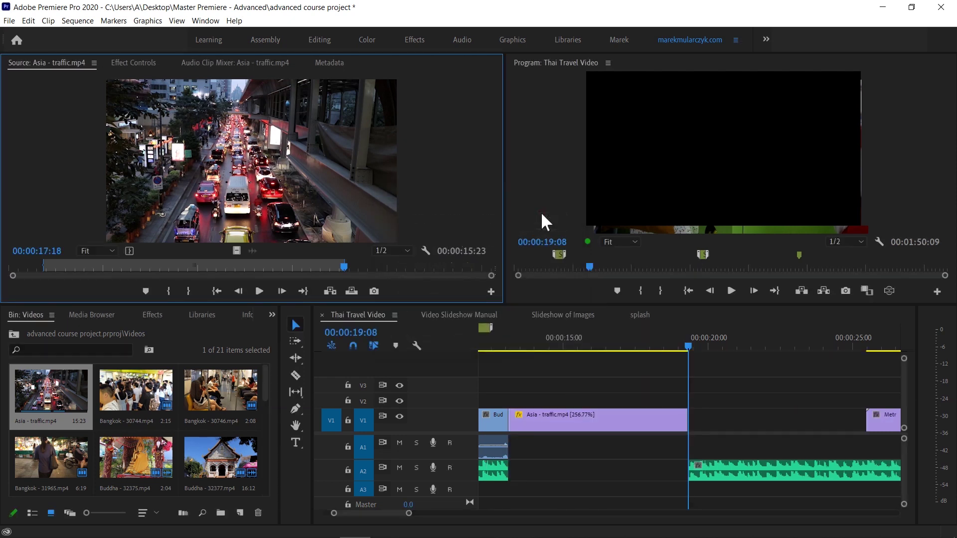
{"action": "key", "text": "ctrl+z"}
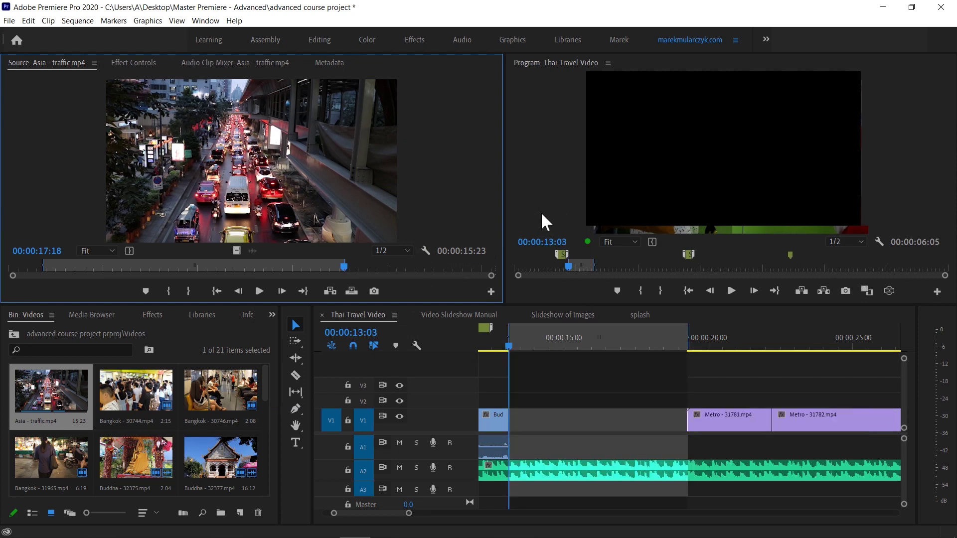
Redo the Fit to Fill overwrite at 256.77% speed and play back the section
{"action": "left_click", "coordinate": [351, 290]}
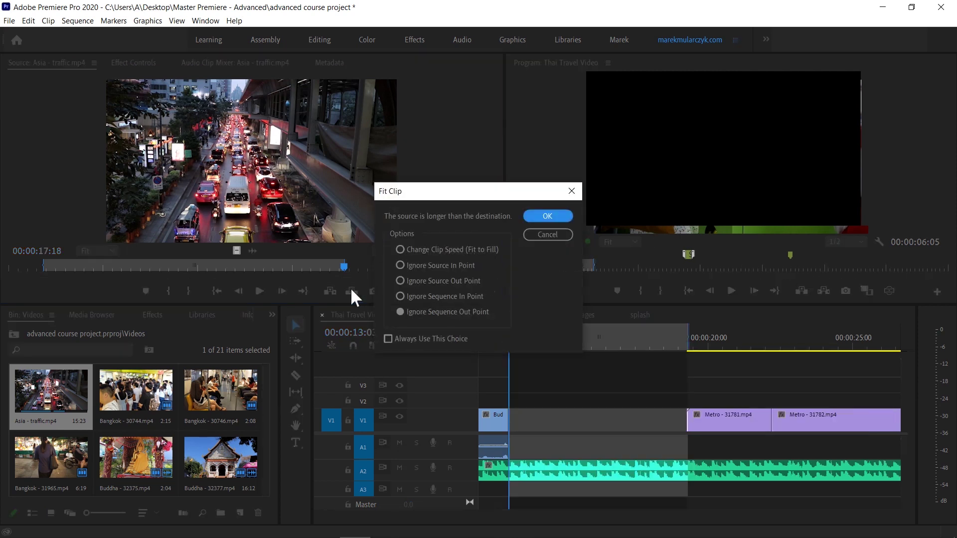
{"action": "left_click", "coordinate": [436, 248]}
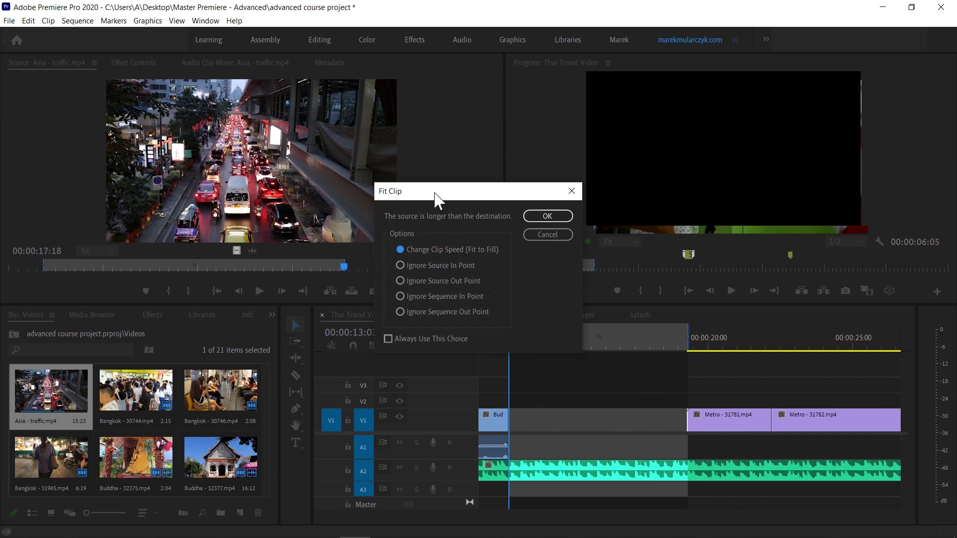
{"action": "left_click_drag", "start_coordinate": [437, 198], "coordinate": [544, 198]}
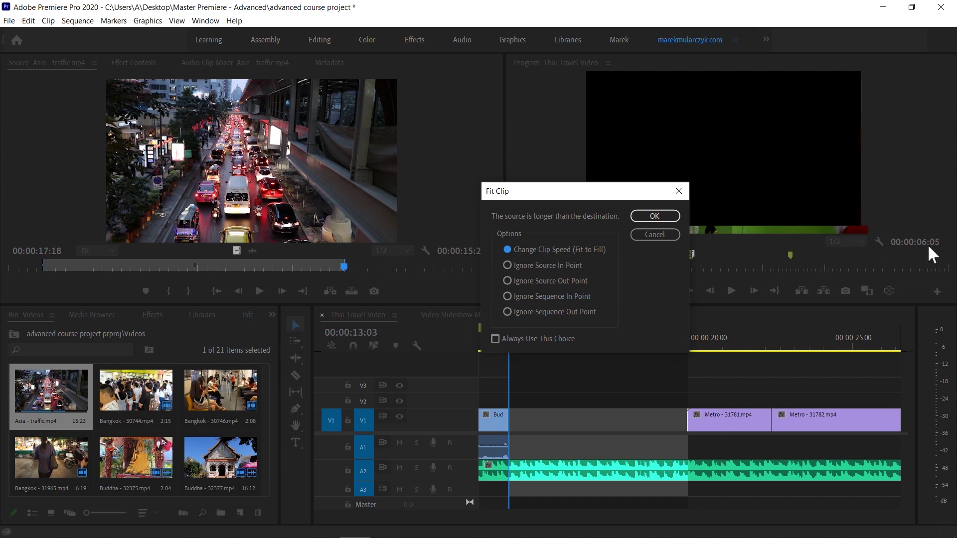
{"action": "left_click", "coordinate": [657, 215]}
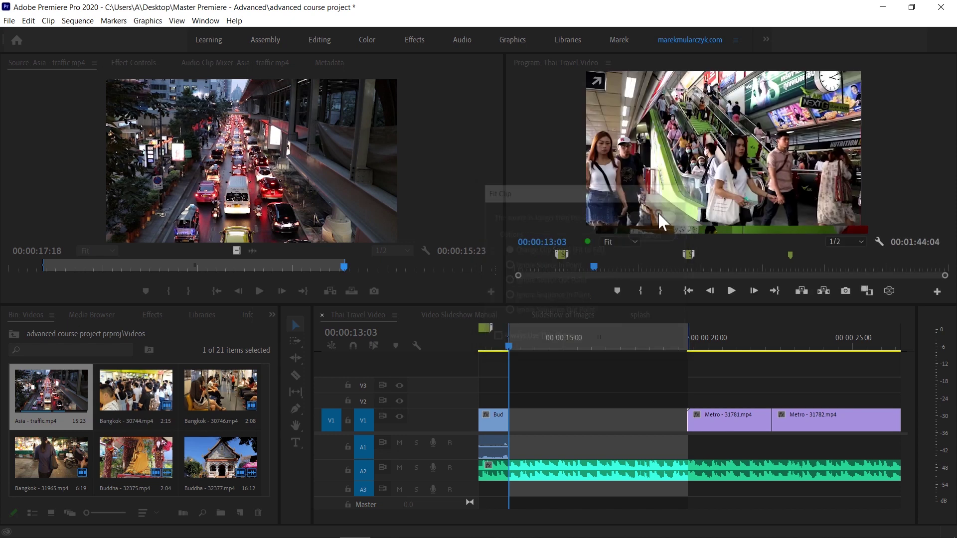
{"action": "left_click", "coordinate": [495, 342]}
{"action": "key", "text": "space"}
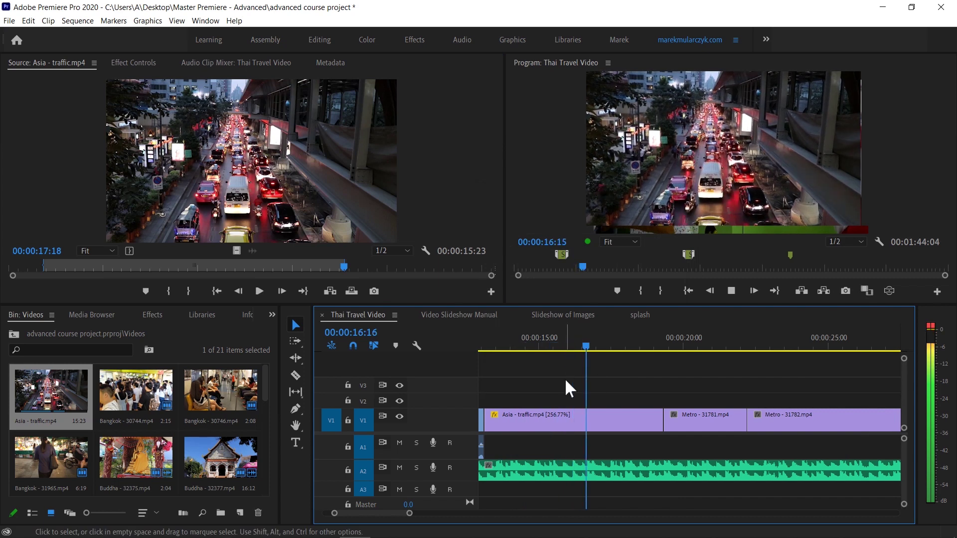
Stop playback and lift the fitted traffic clip back out of the gap
{"action": "key", "text": "space"}
{"action": "key", "text": "x"}
{"action": "key", "text": "semicolon"}
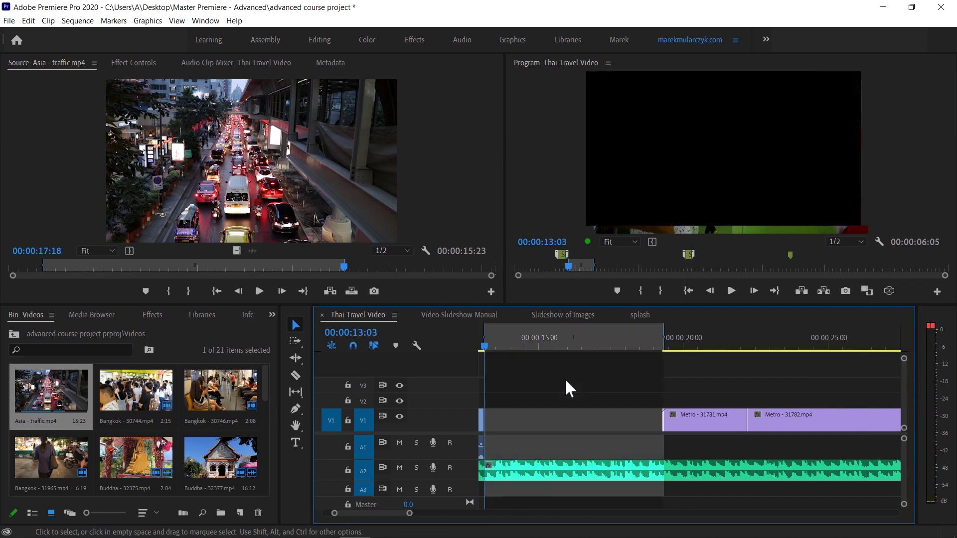
{"action": "left_click", "coordinate": [388, 514]}
{"action": "left_click_drag", "start_coordinate": [388, 512], "coordinate": [387, 512]}
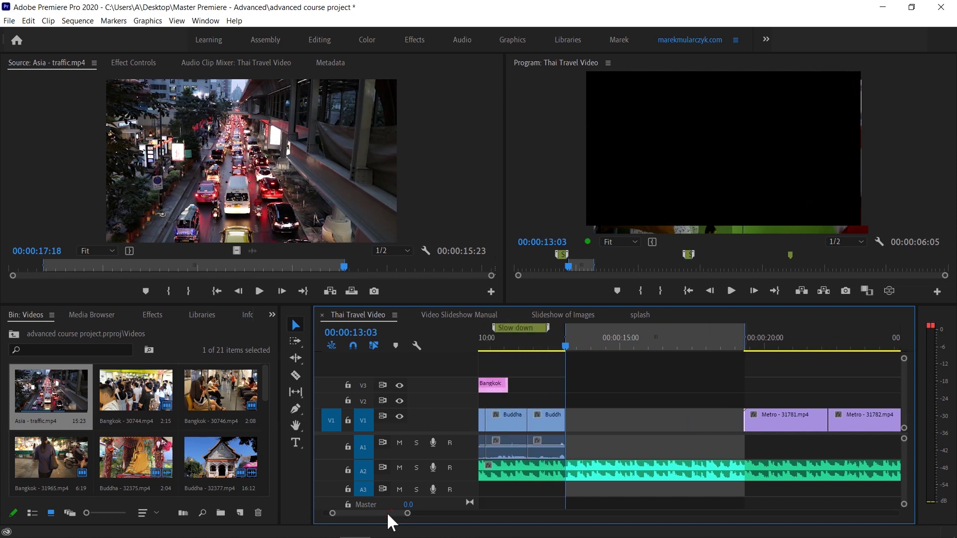
Overwrite the traffic range with Ignore Source In Point, backtiming it to end at Metro
{"action": "left_click", "coordinate": [349, 292]}
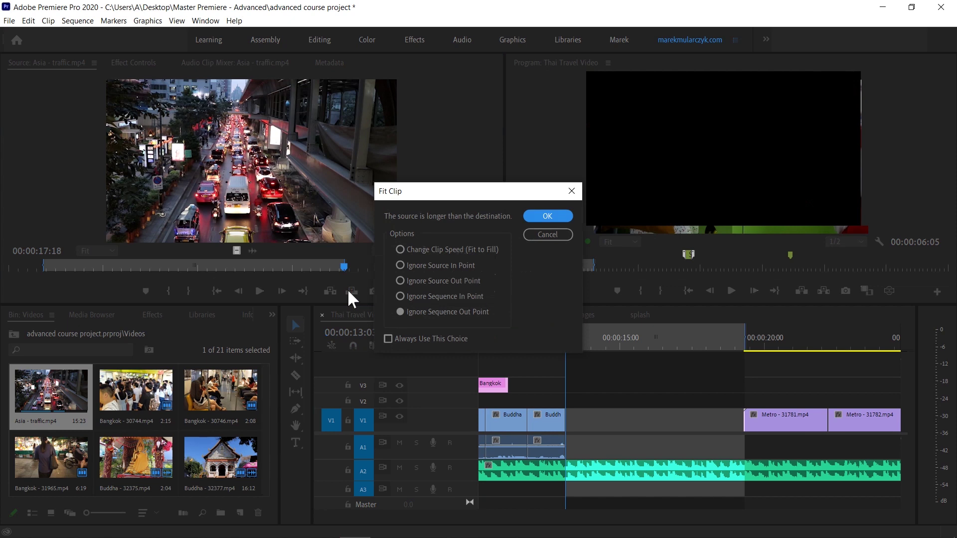
{"action": "left_click", "coordinate": [435, 264]}
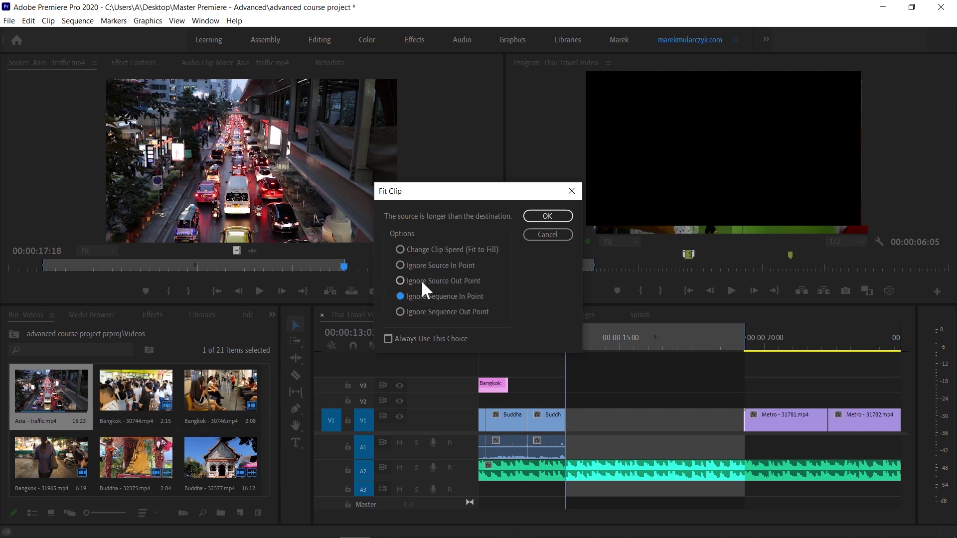
{"action": "left_click", "coordinate": [550, 216]}
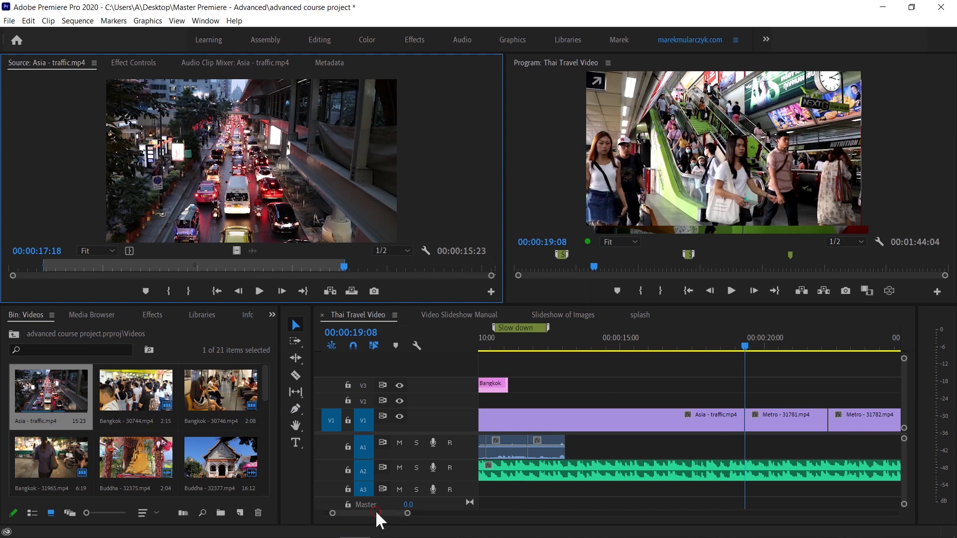
Undo the backtimed overwrite, restoring the Buddha clips and the empty gap before Metro
{"action": "left_click_drag", "start_coordinate": [375, 510], "coordinate": [365, 510]}
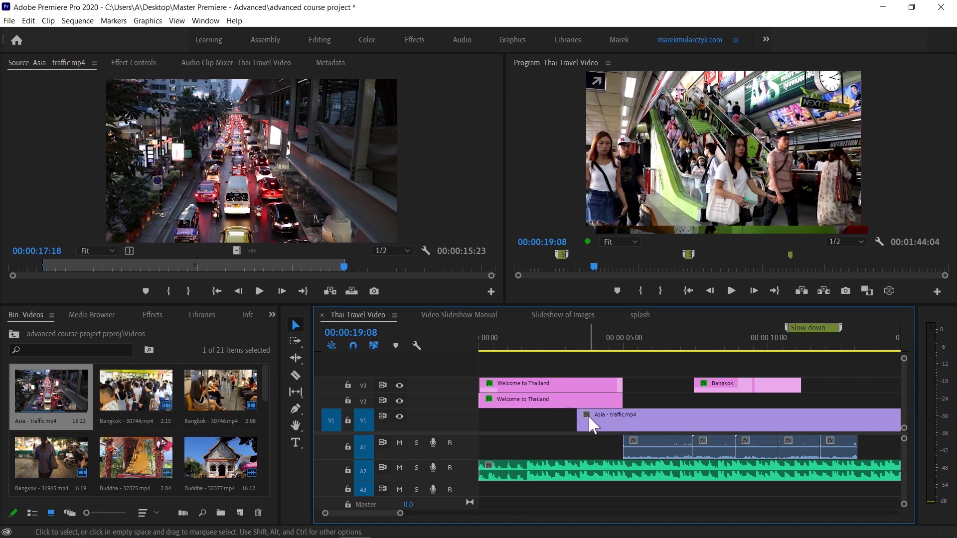
{"action": "key", "text": "ctrl+z"}
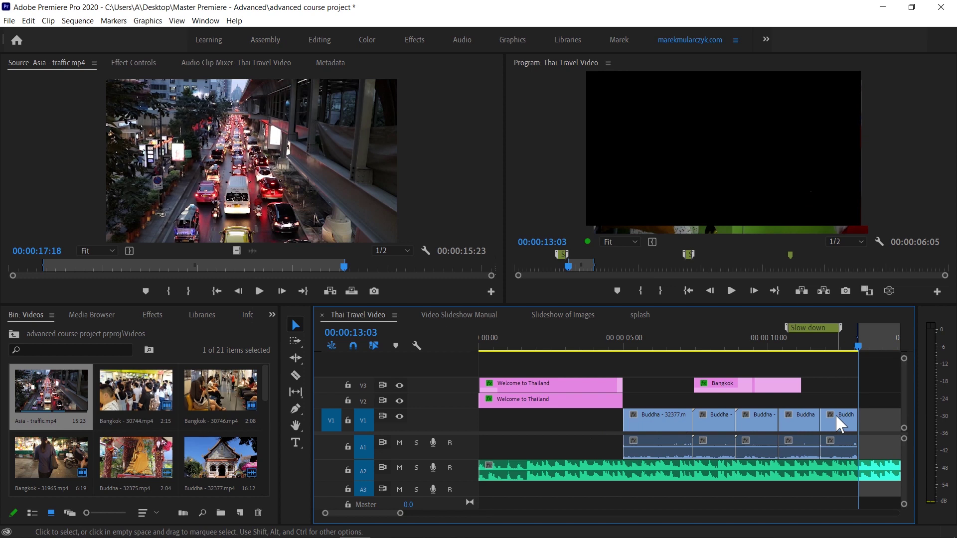
{"action": "left_click_drag", "start_coordinate": [371, 510], "coordinate": [380, 510]}
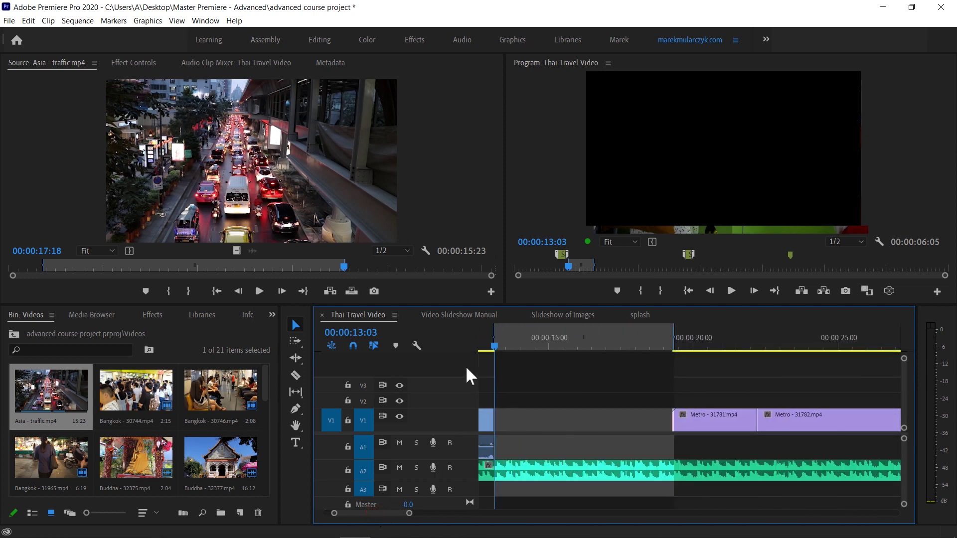
{"action": "left_click", "coordinate": [346, 291]}
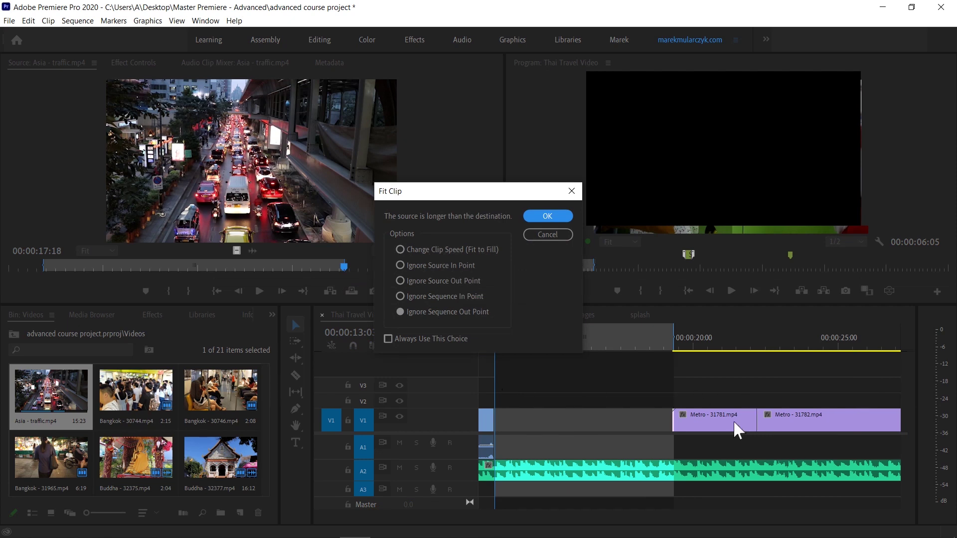
{"action": "left_click", "coordinate": [548, 216]}
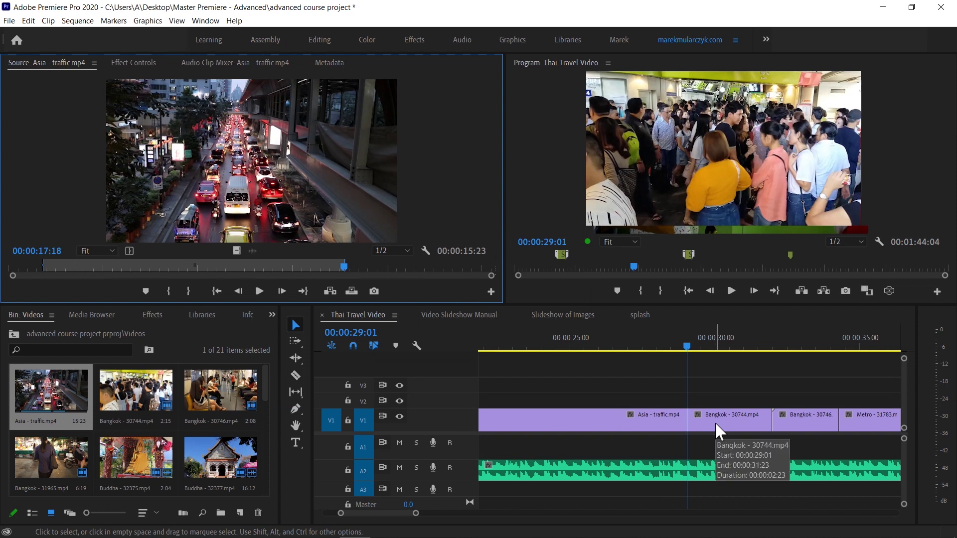
{"action": "key", "text": "ctrl+z"}
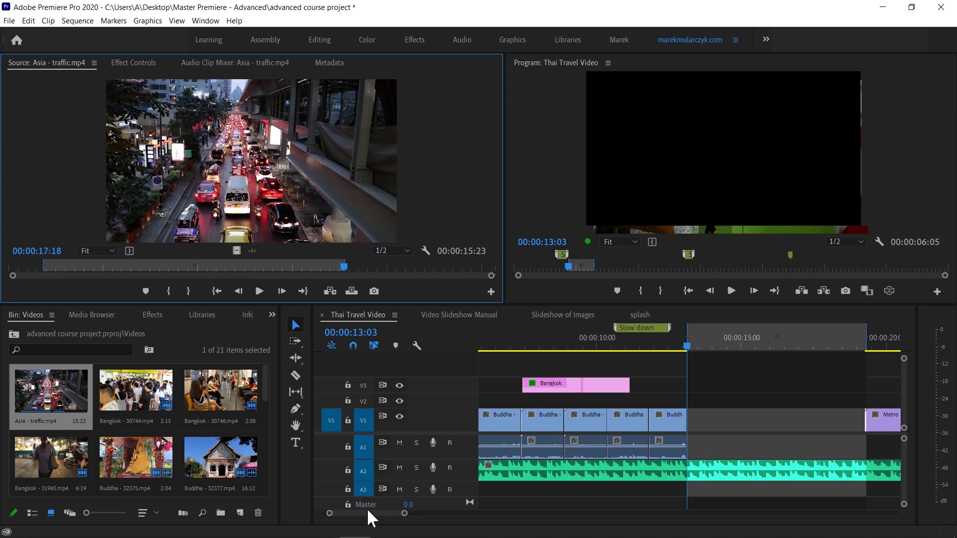
Overwrite the traffic range with Fit to Fill at 256.77% speed and play the section back
{"action": "left_click_drag", "start_coordinate": [367, 509], "coordinate": [369, 510]}
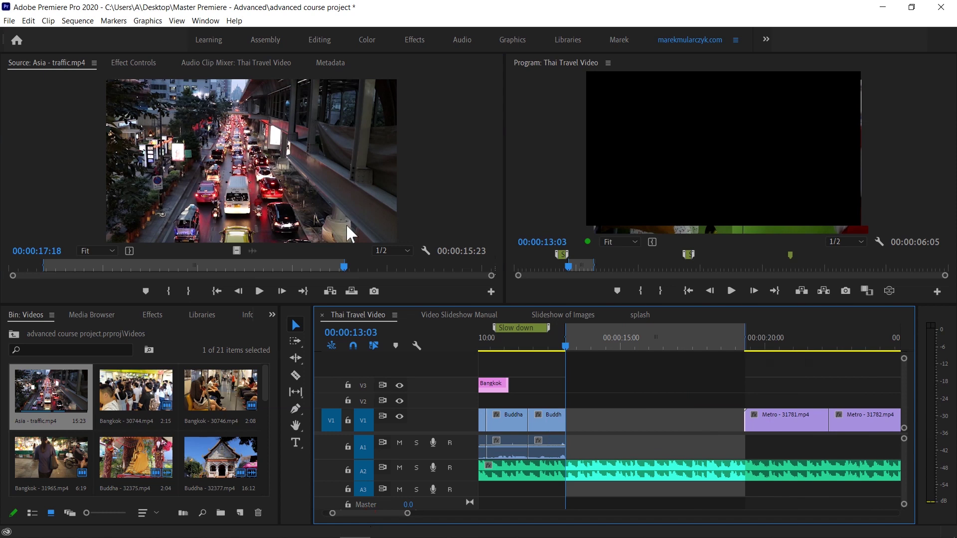
{"action": "left_click", "coordinate": [351, 291]}
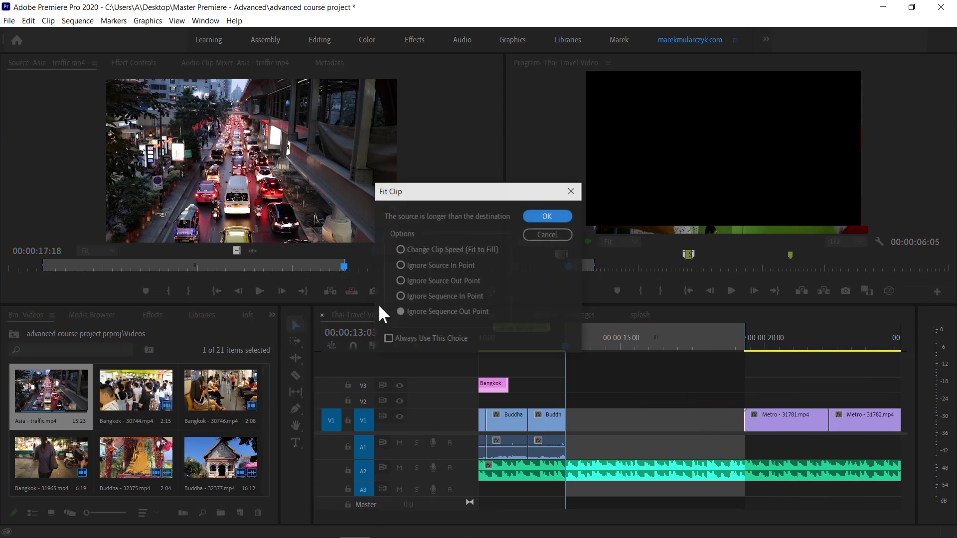
{"action": "left_click", "coordinate": [432, 249]}
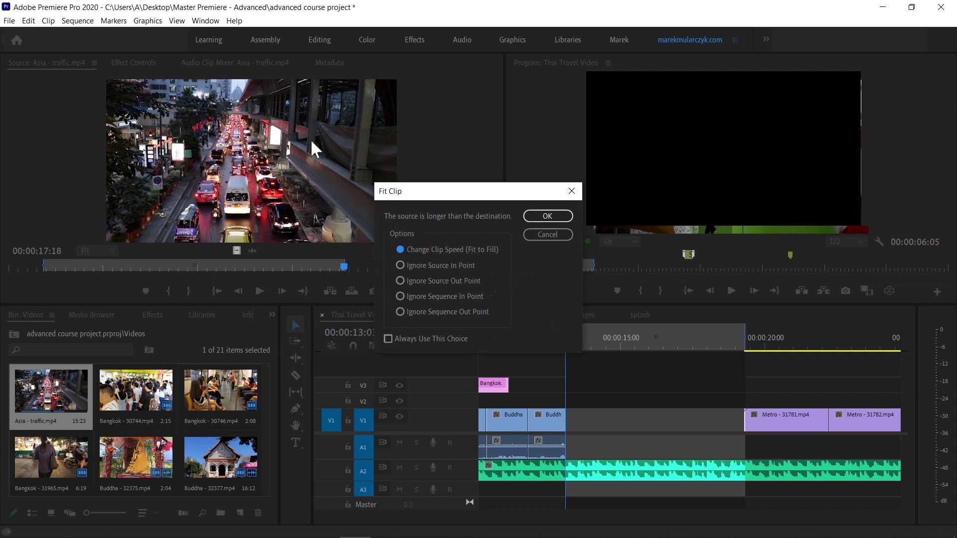
{"action": "left_click", "coordinate": [547, 216]}
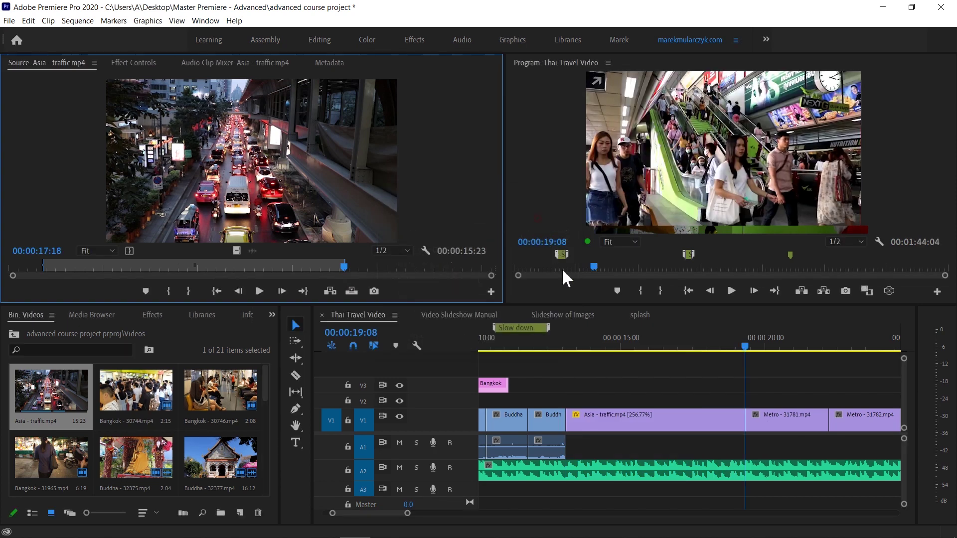
{"action": "left_click", "coordinate": [556, 338]}
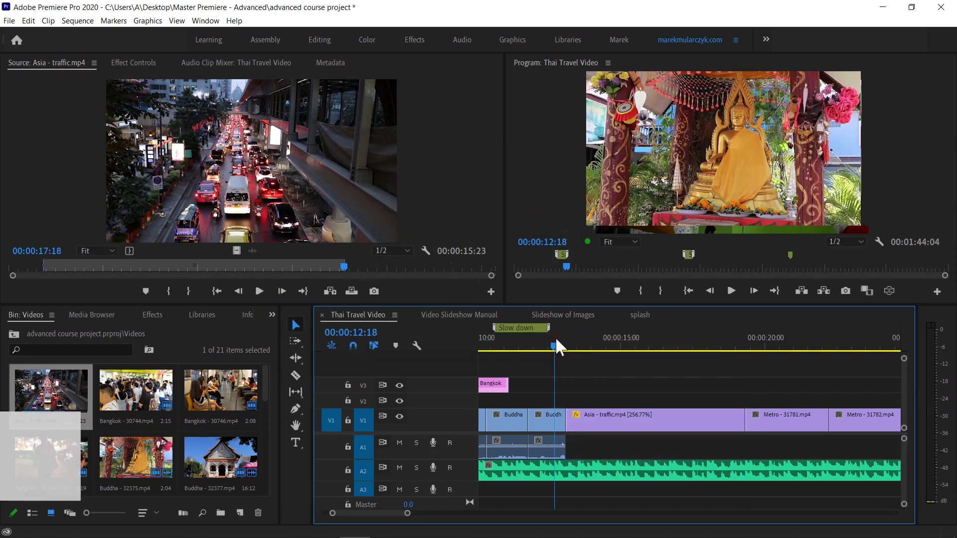
{"action": "key", "text": "space"}
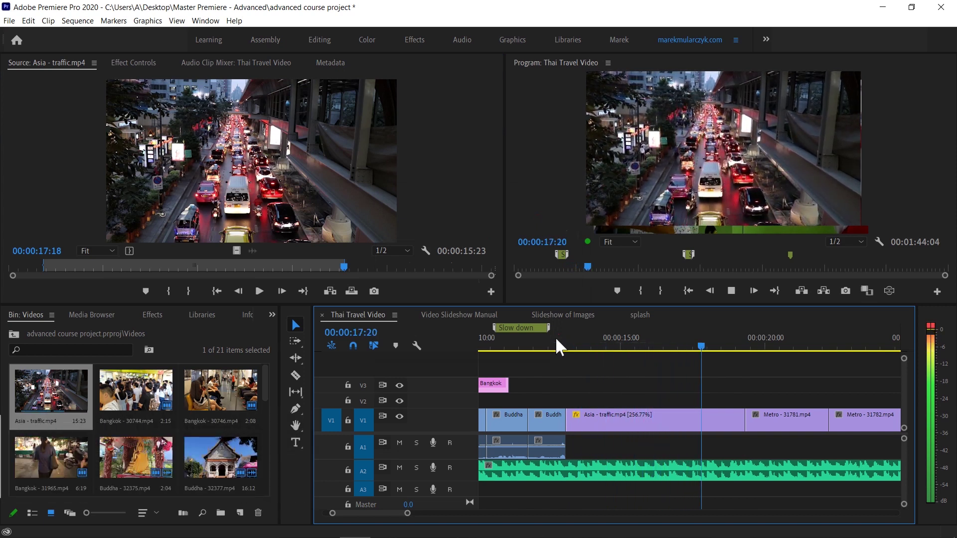
{"action": "key", "text": "space"}
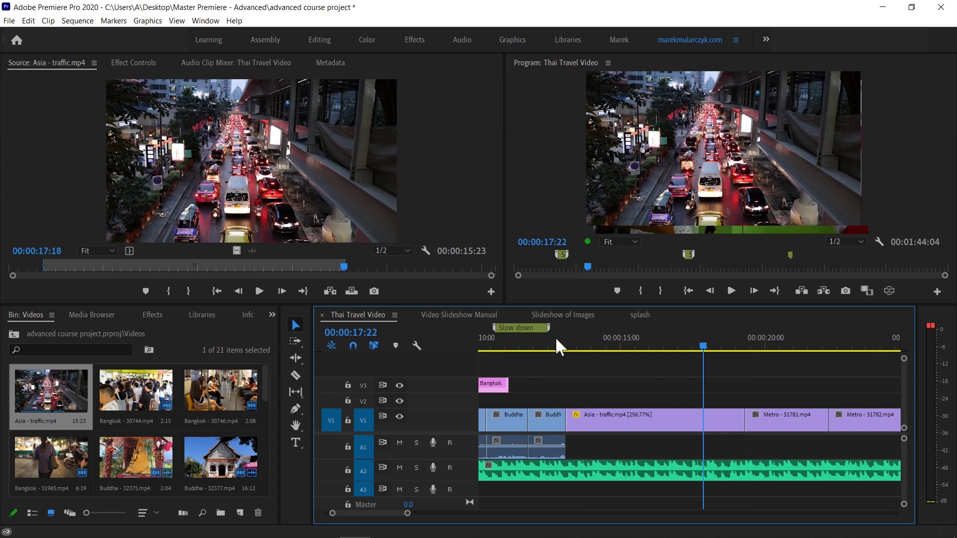